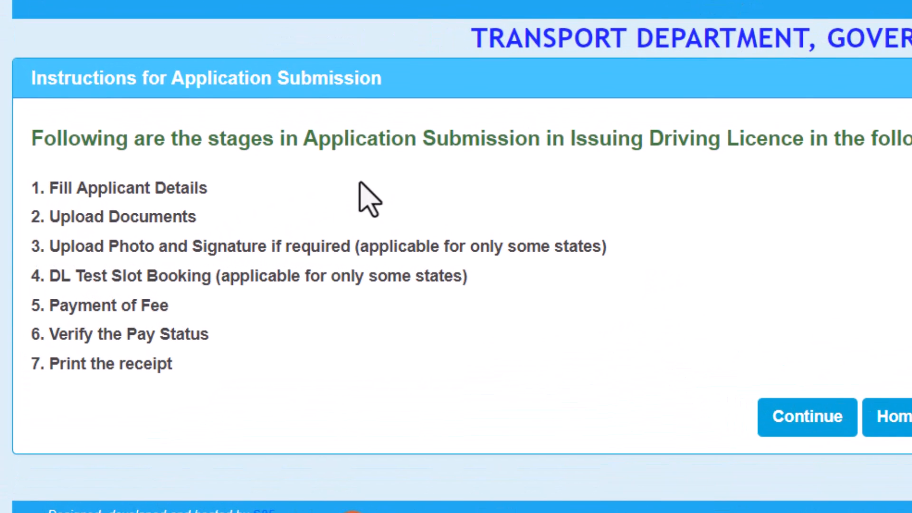
pyautogui.moveTo(21, 185); pyautogui.dragTo(334, 381)
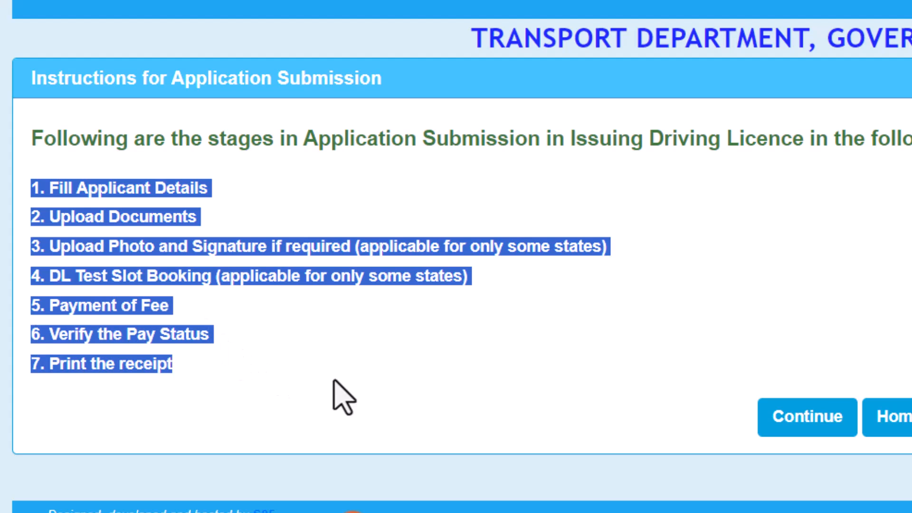
pyautogui.click(334, 380)
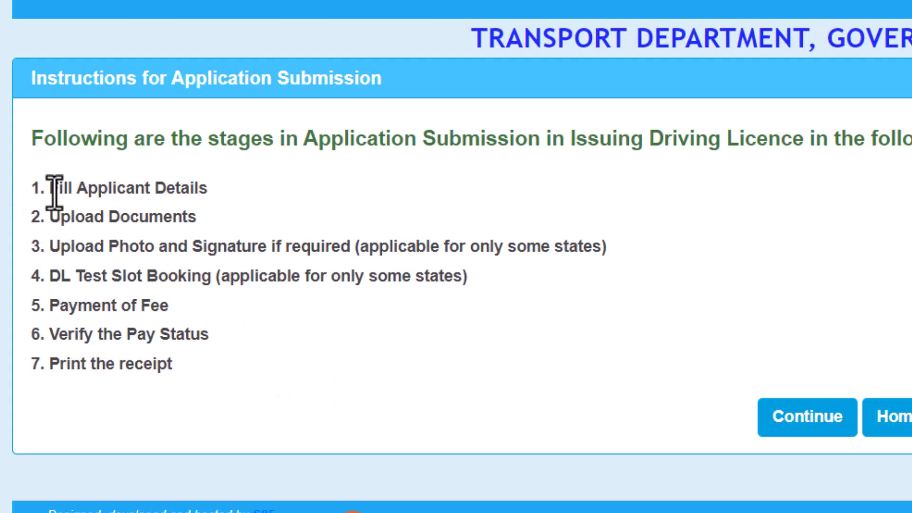
pyautogui.moveTo(50, 190); pyautogui.dragTo(218, 220)
pyautogui.click(372, 193)
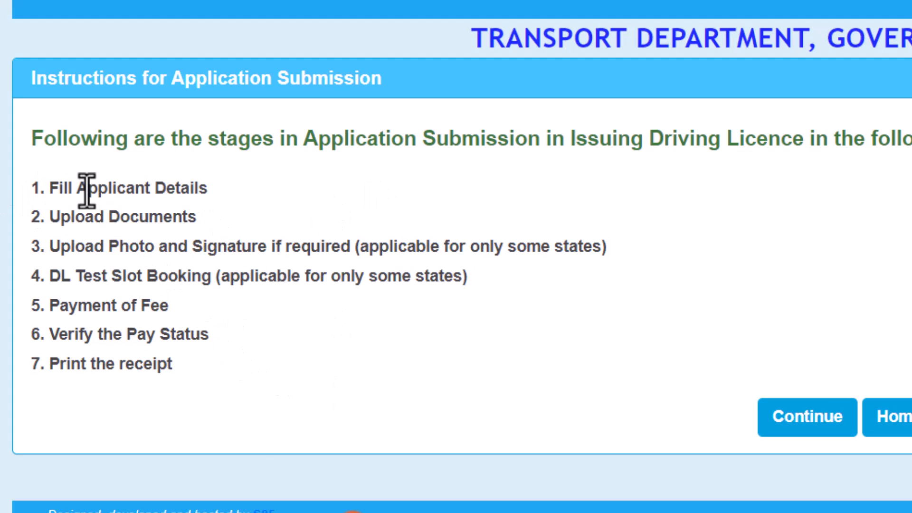
pyautogui.moveTo(55, 218); pyautogui.dragTo(236, 228)
pyautogui.click(379, 206)
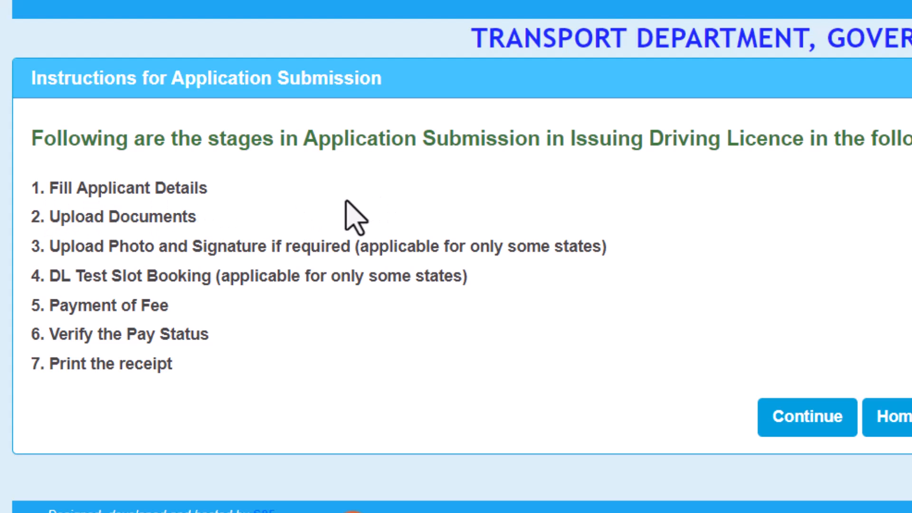
pyautogui.moveTo(92, 248); pyautogui.dragTo(255, 248)
pyautogui.click(420, 187)
pyautogui.moveTo(389, 247); pyautogui.dragTo(560, 273)
pyautogui.click(561, 221)
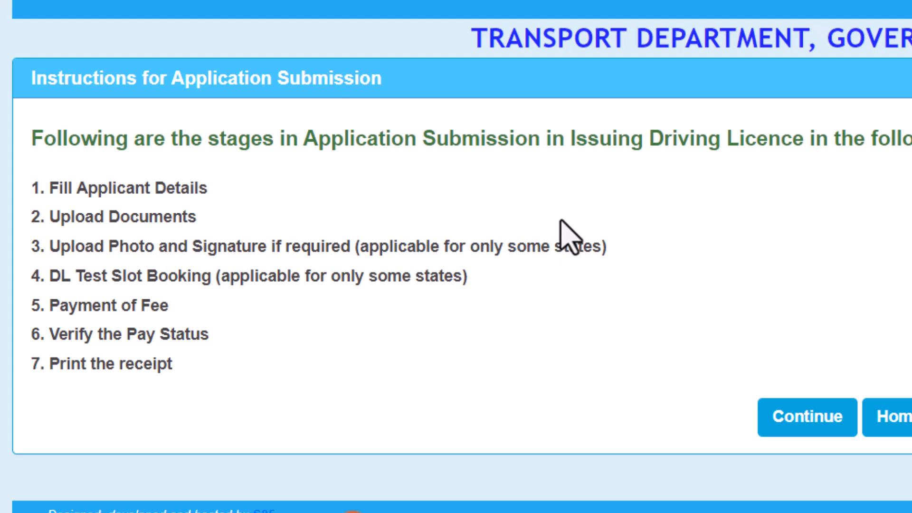
pyautogui.moveTo(59, 276); pyautogui.dragTo(234, 282)
pyautogui.click(269, 281)
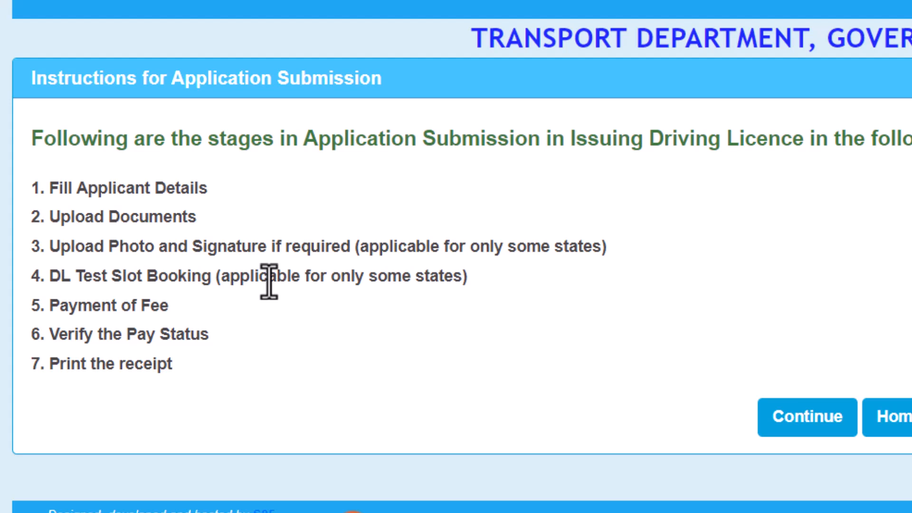
pyautogui.moveTo(49, 306); pyautogui.dragTo(151, 308)
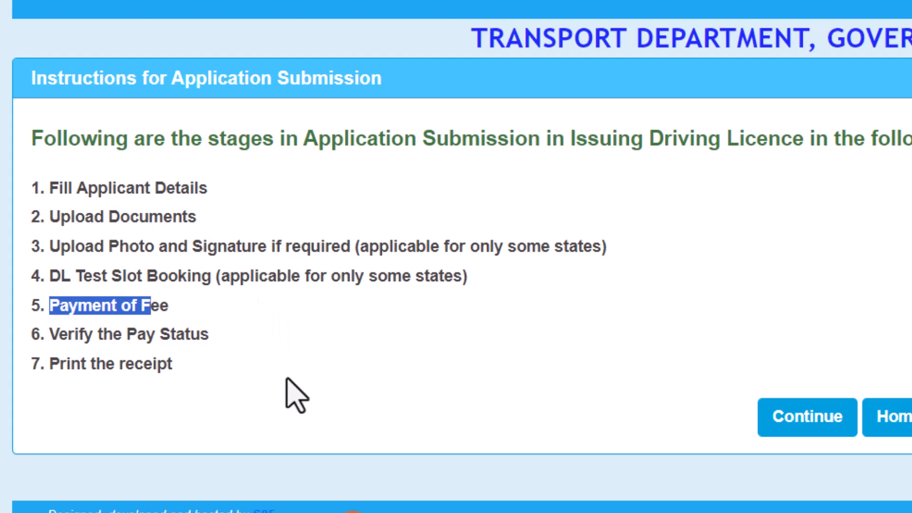
pyautogui.click(261, 418)
pyautogui.moveTo(69, 335); pyautogui.dragTo(216, 361)
pyautogui.click(312, 385)
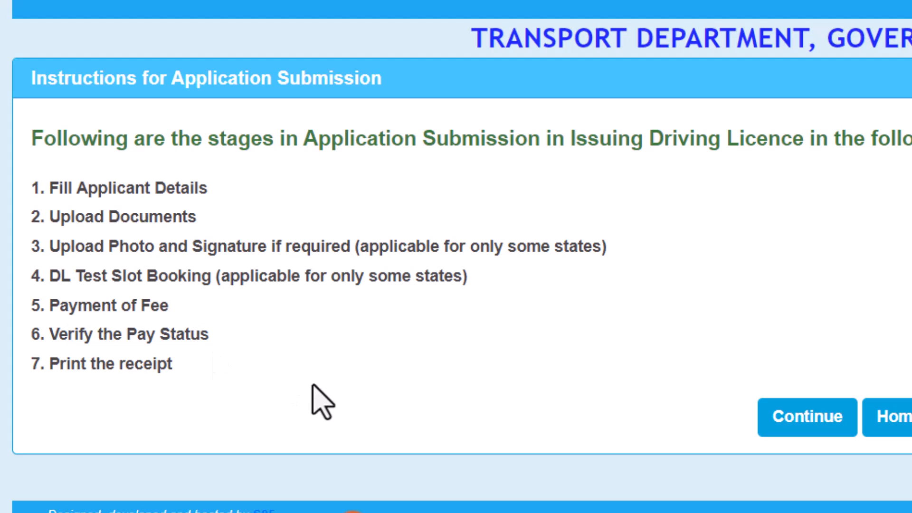
pyautogui.moveTo(71, 365); pyautogui.dragTo(158, 365)
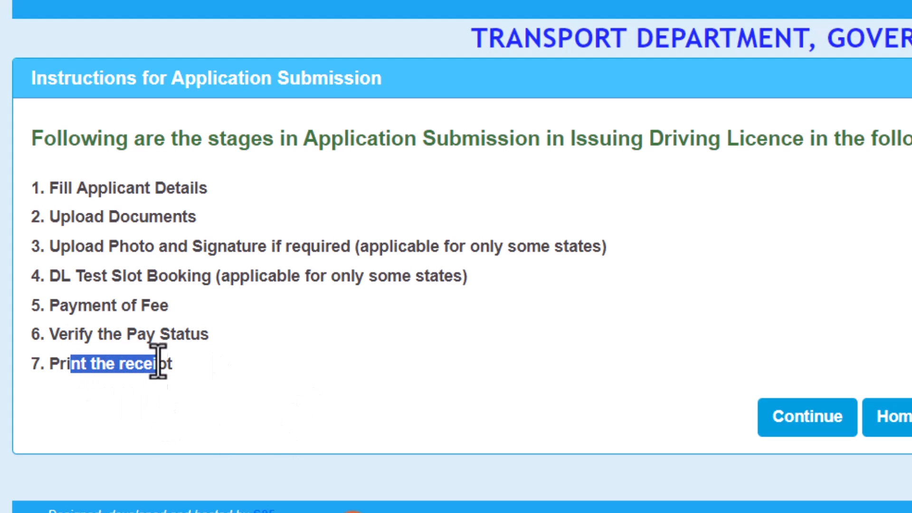
pyautogui.click(190, 393)
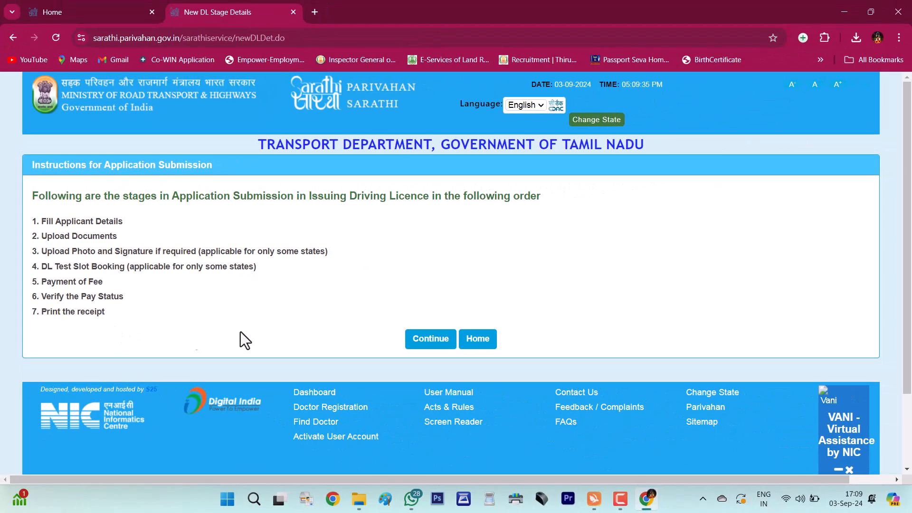
# Proceed to the Application for Driving Licence form and scroll down to its fields.
pyautogui.click(430, 338)
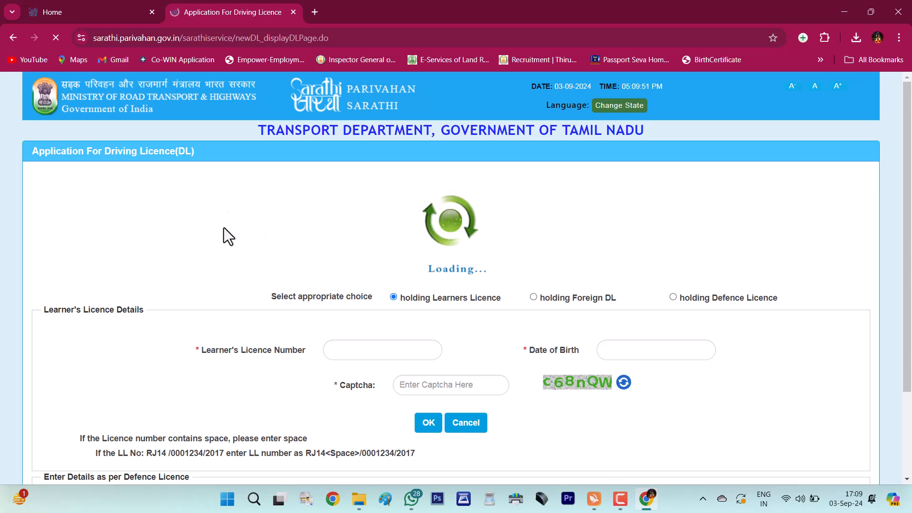
pyautogui.moveTo(32, 151); pyautogui.dragTo(165, 157)
pyautogui.click(173, 207)
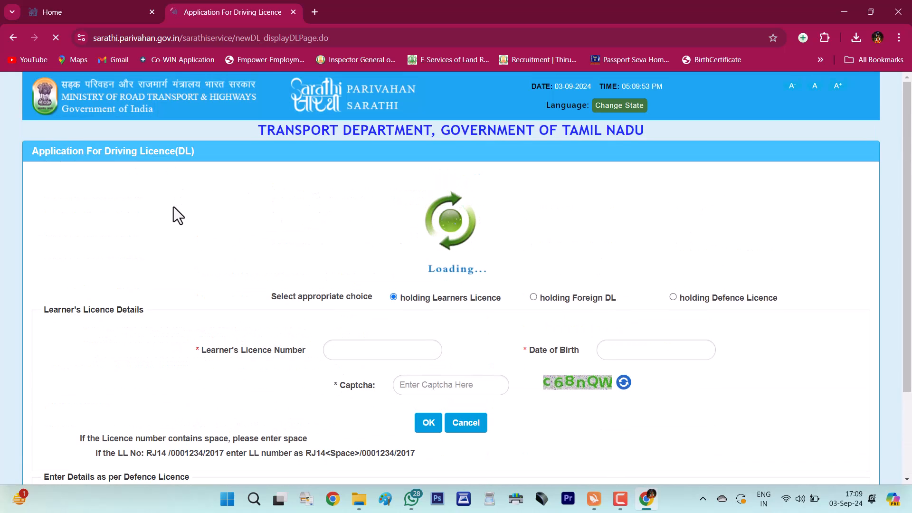
pyautogui.scroll(-3, 328, 213)
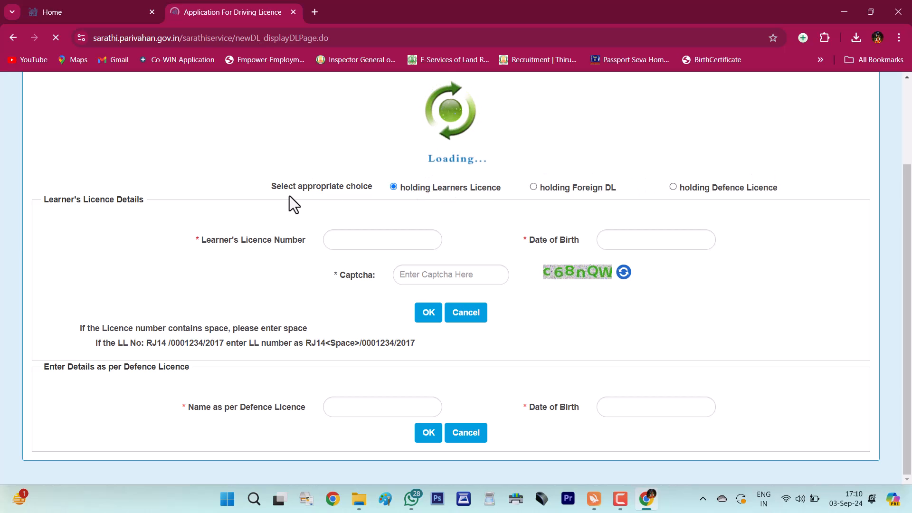
# Begin entering the learner's licence number, starting with 'TN'.
pyautogui.moveTo(199, 241); pyautogui.dragTo(288, 242)
pyautogui.click(278, 274)
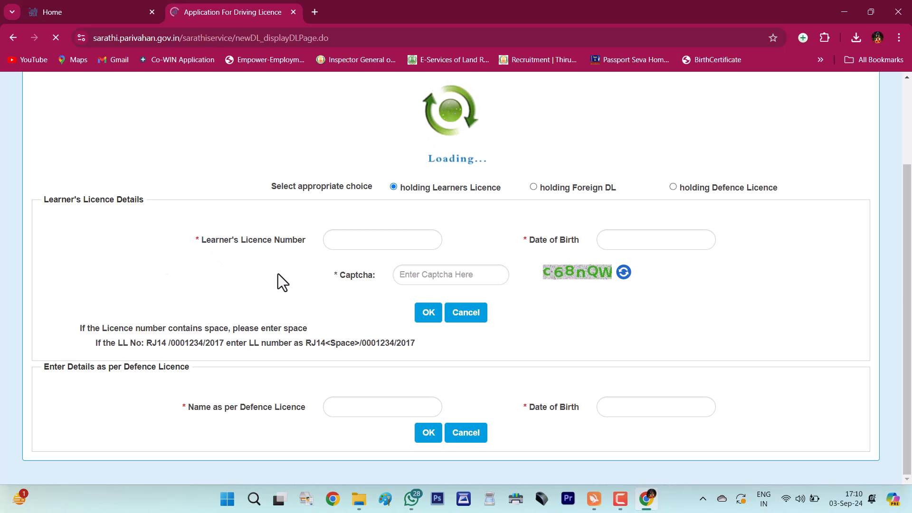
pyautogui.click(391, 241)
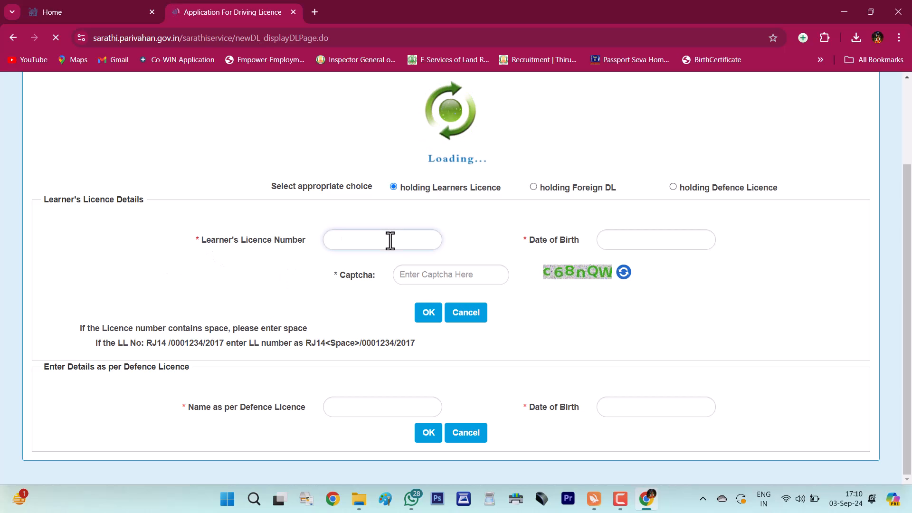
pyautogui.write('TN')
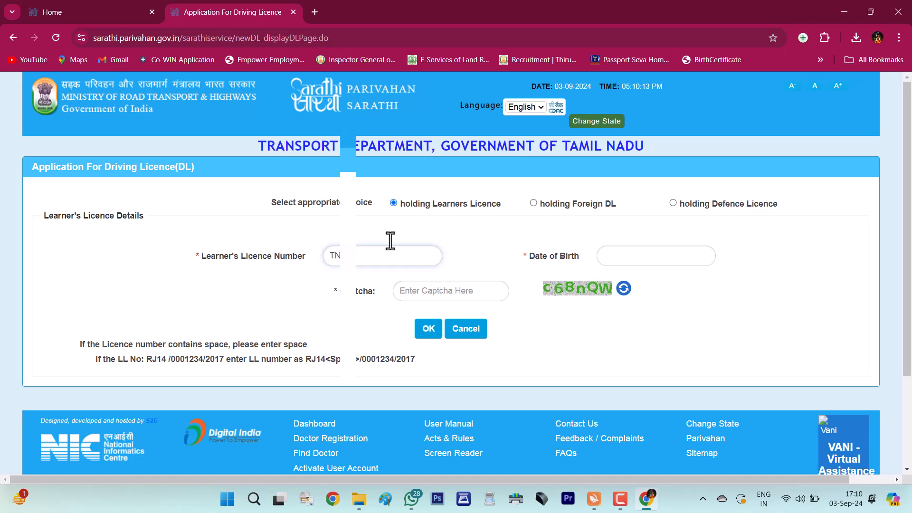
# Pick day 3 as the applicant's date of birth in the calendar.
pyautogui.click(628, 256)
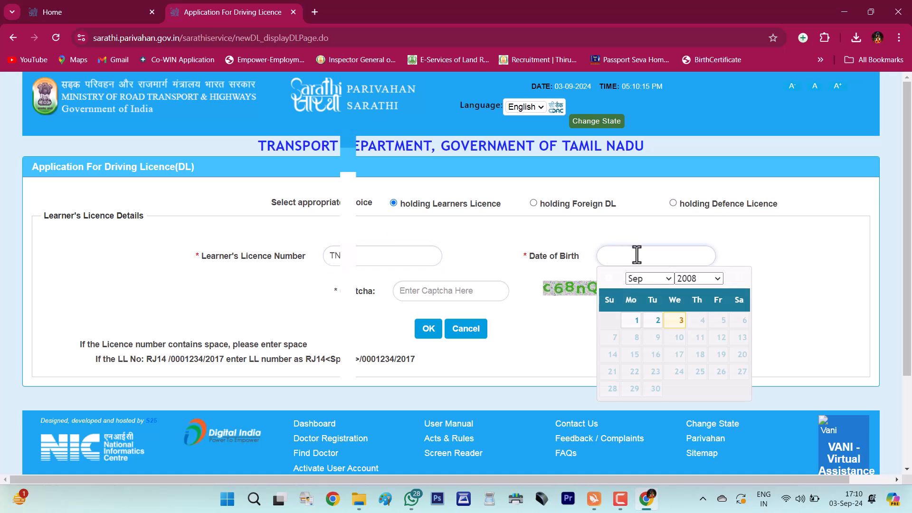
pyautogui.click(678, 321)
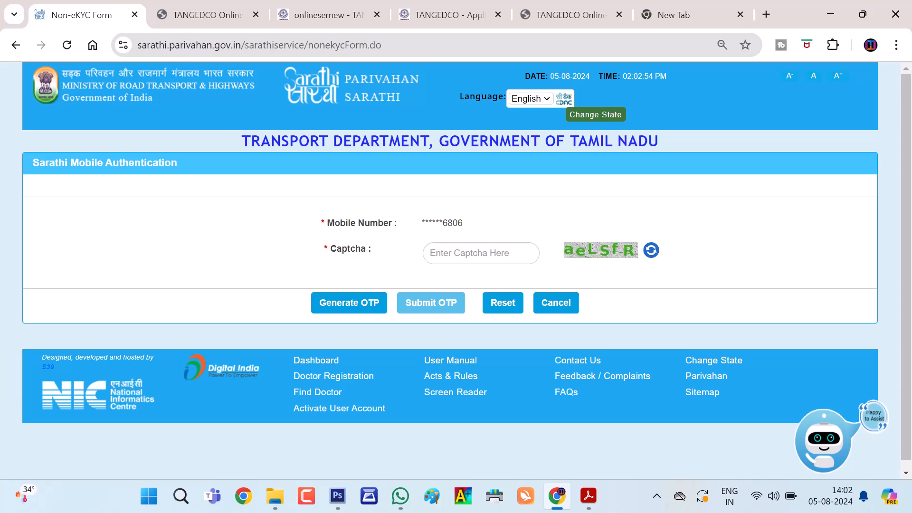
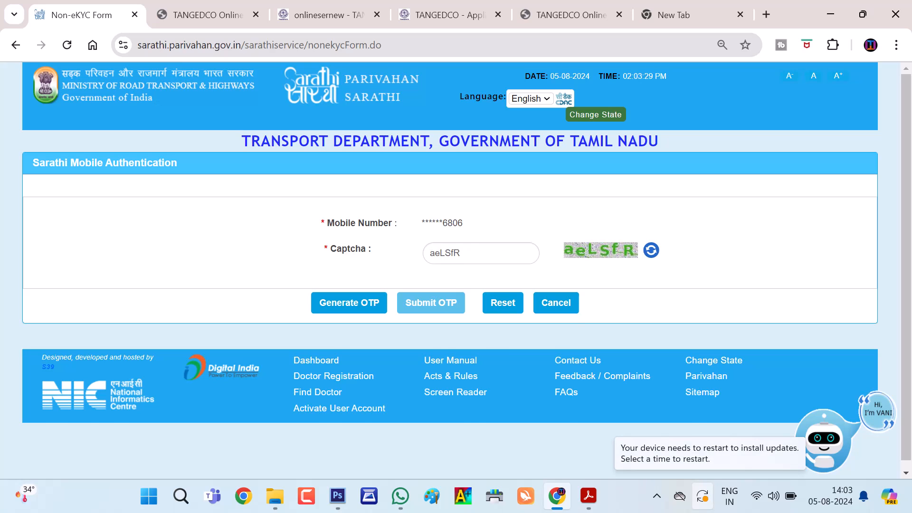
# Enter the captcha, generate the OTP, then submit the received OTP with a fresh captcha.
pyautogui.press('Return')
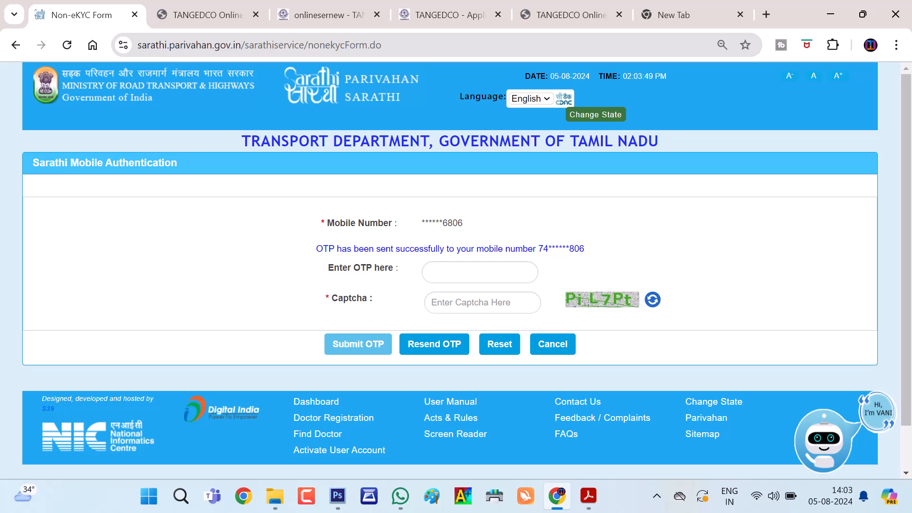
pyautogui.press('Tab')
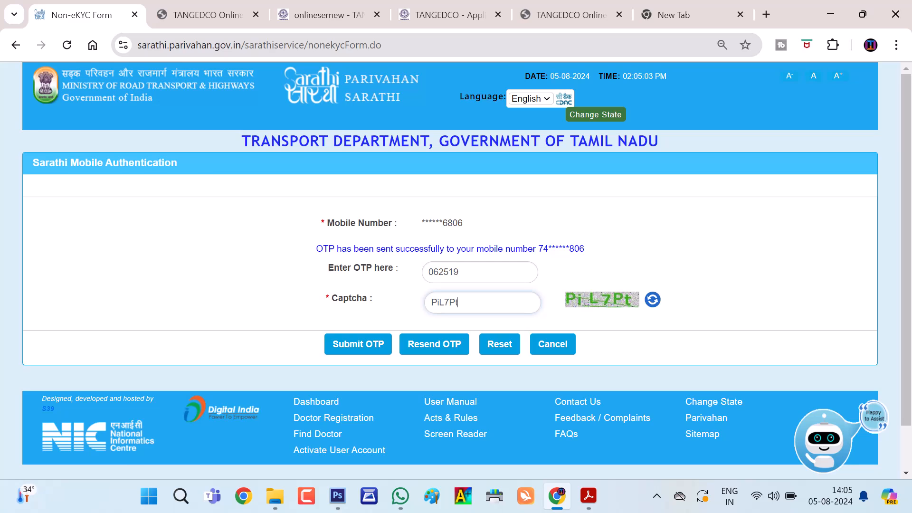
pyautogui.press('Return')
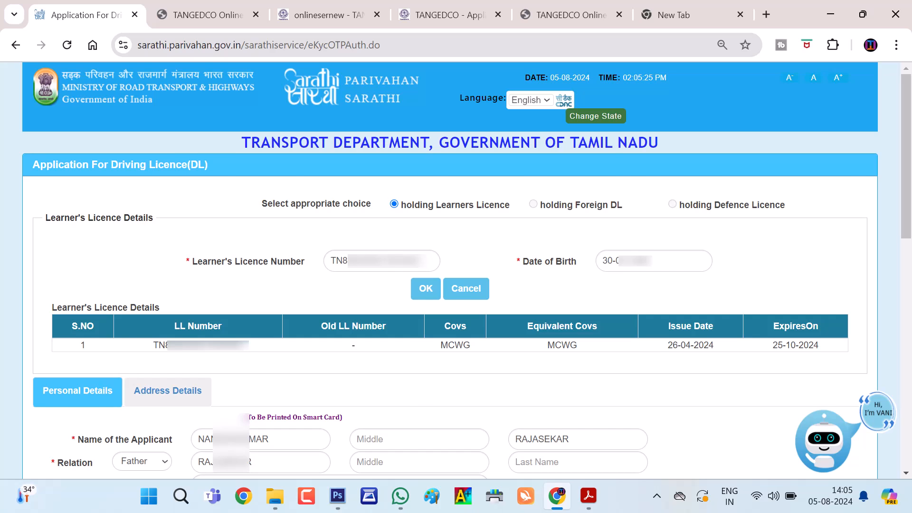
pyautogui.scroll(-10, 456, 271)
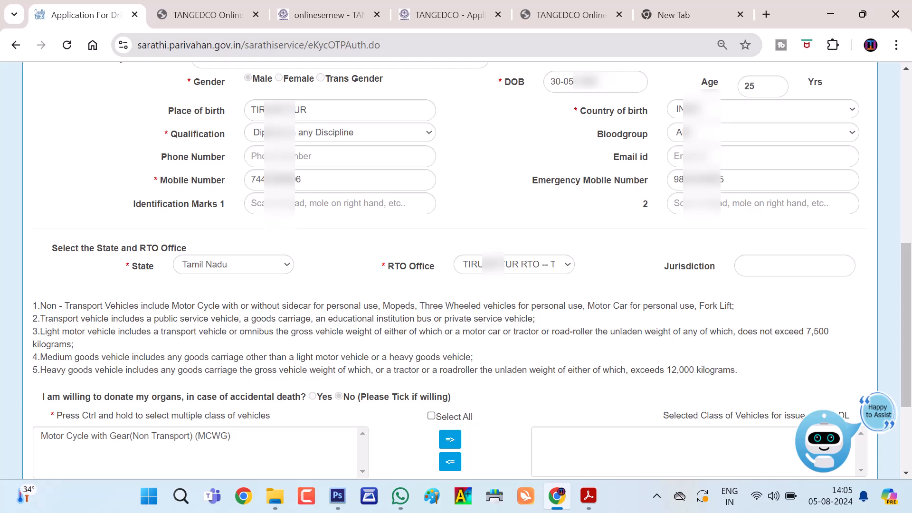
pyautogui.scroll(-3, 456, 271)
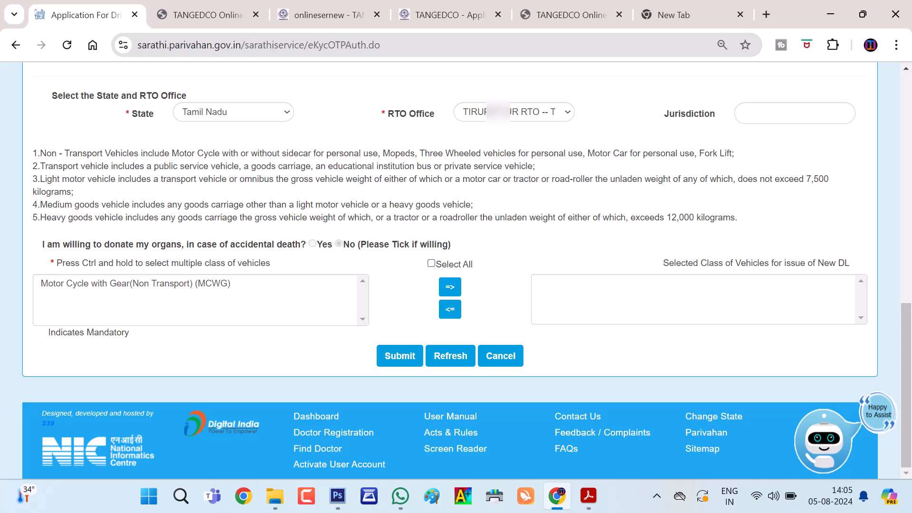
# Select the MCWG class, submit the DL application and confirm both prompts.
pyautogui.click(432, 264)
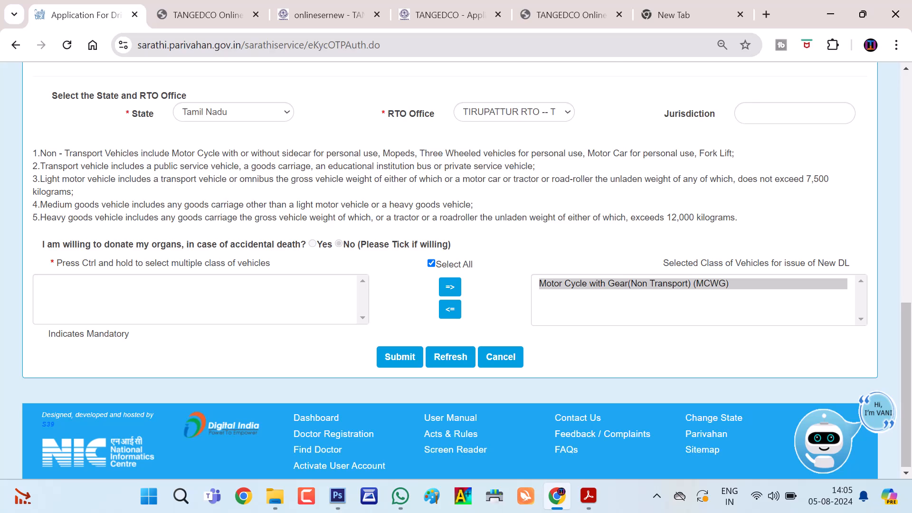
pyautogui.click(399, 357)
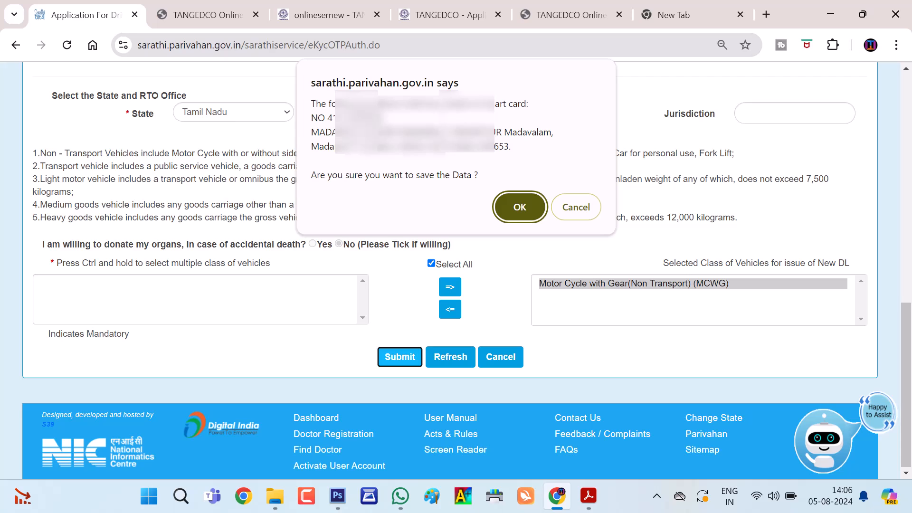
pyautogui.press('Return')
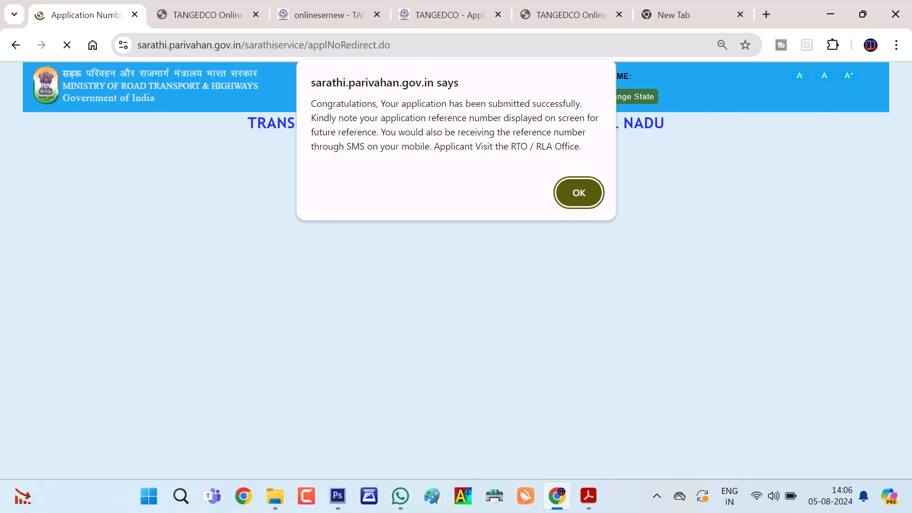
pyautogui.press('Return')
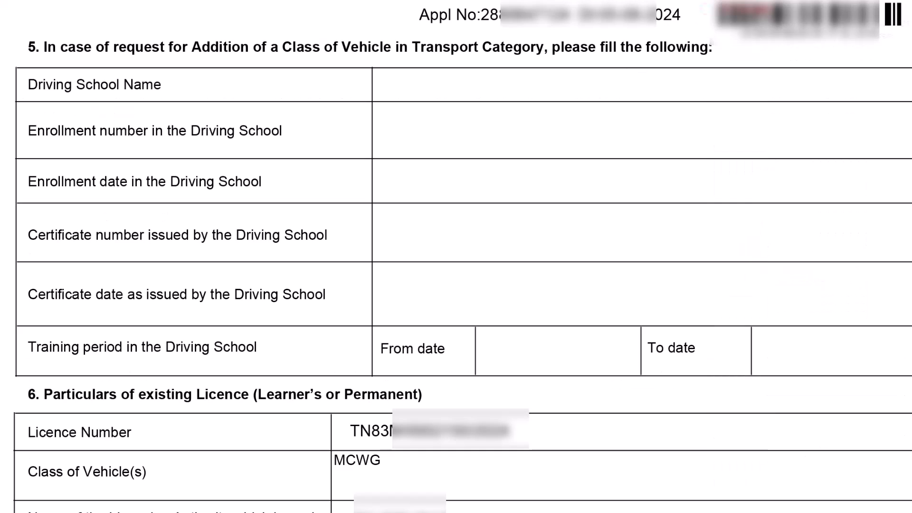
# Scroll through the pre-filled Form 2 PDF down to the declarations.
pyautogui.scroll(-10, 456, 256)
pyautogui.scroll(-5, 456, 256)
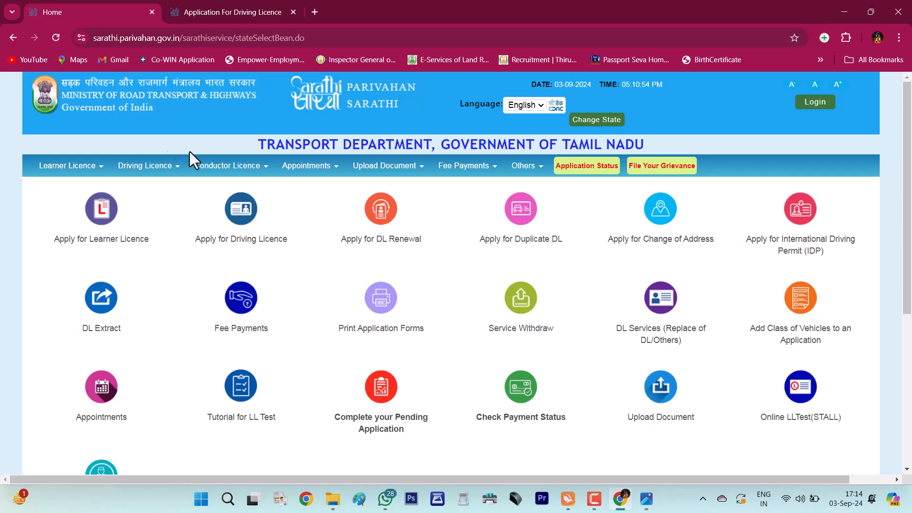
# Use Find Doctor to list registered doctors for RTO TIRUPATTUR.
pyautogui.scroll(-5, 255, 197)
pyautogui.scroll(3, 407, 278)
pyautogui.scroll(-4, 255, 316)
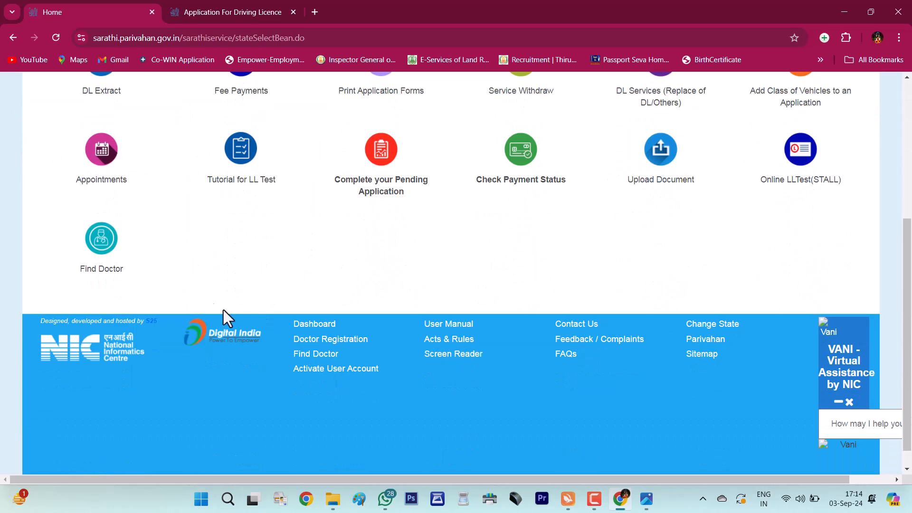
pyautogui.click(101, 241)
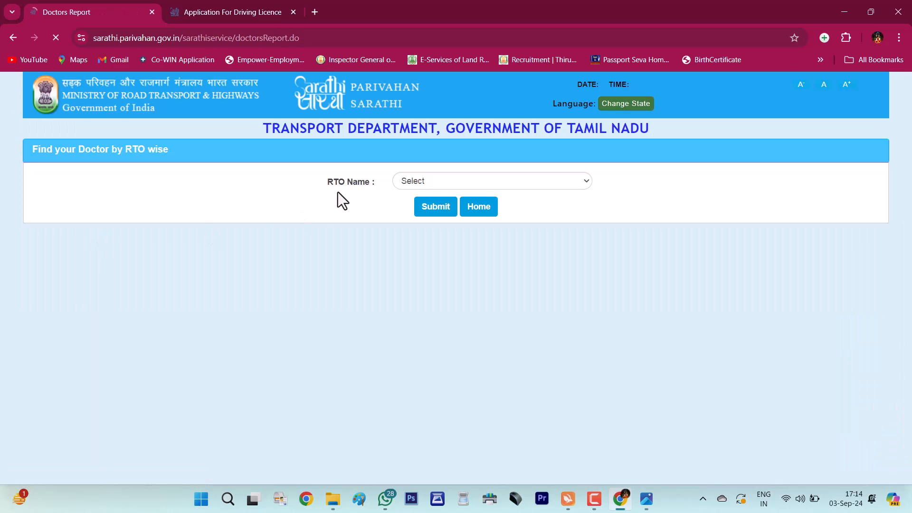
pyautogui.click(435, 180)
pyautogui.scroll(-20, 481, 295)
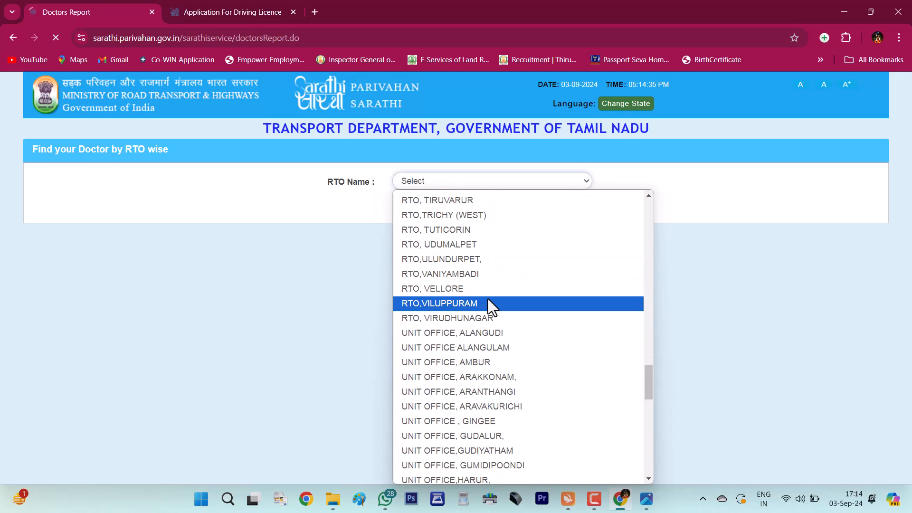
pyautogui.scroll(-5, 490, 298)
pyautogui.scroll(5, 491, 297)
pyautogui.scroll(3, 491, 298)
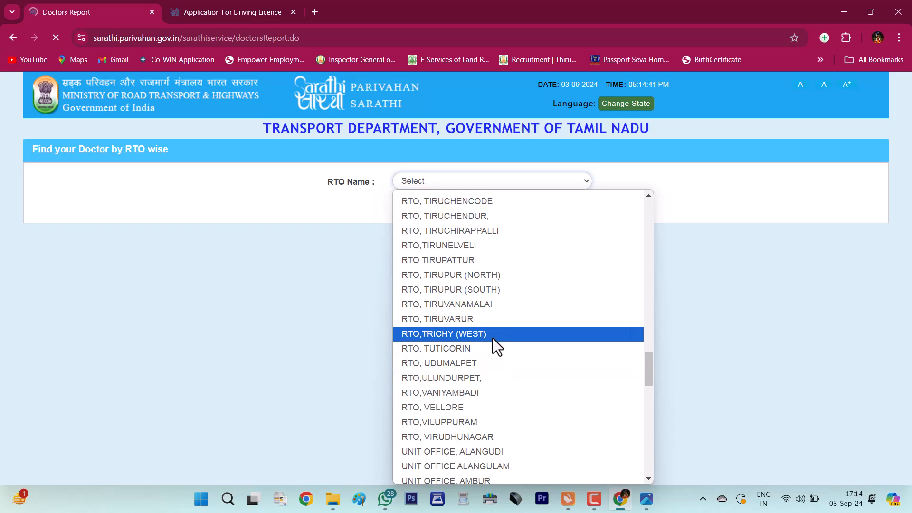
pyautogui.click(480, 260)
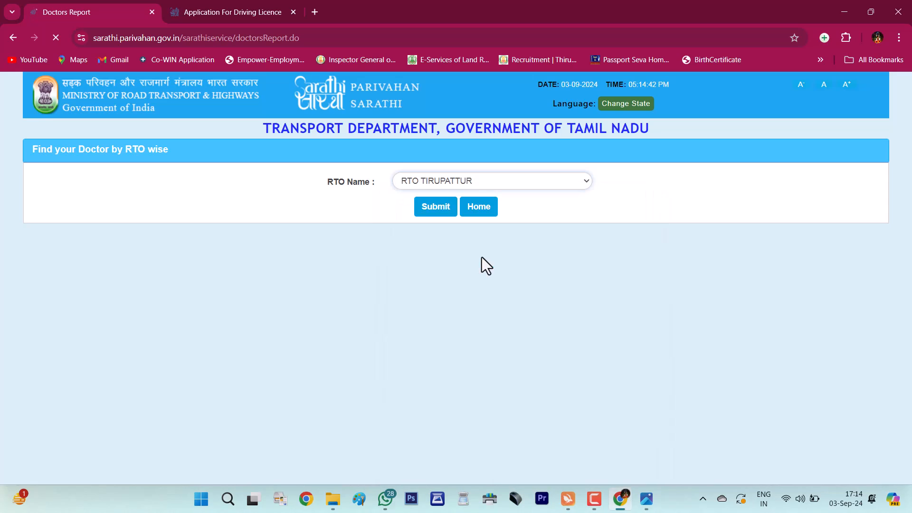
pyautogui.click(441, 209)
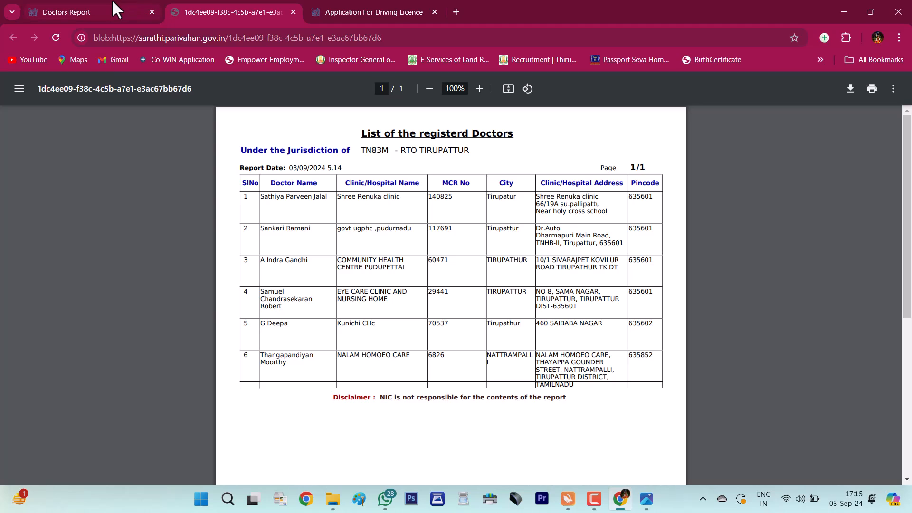
# Go to the Application Status page to look up the DL application.
pyautogui.moveTo(117, 9)
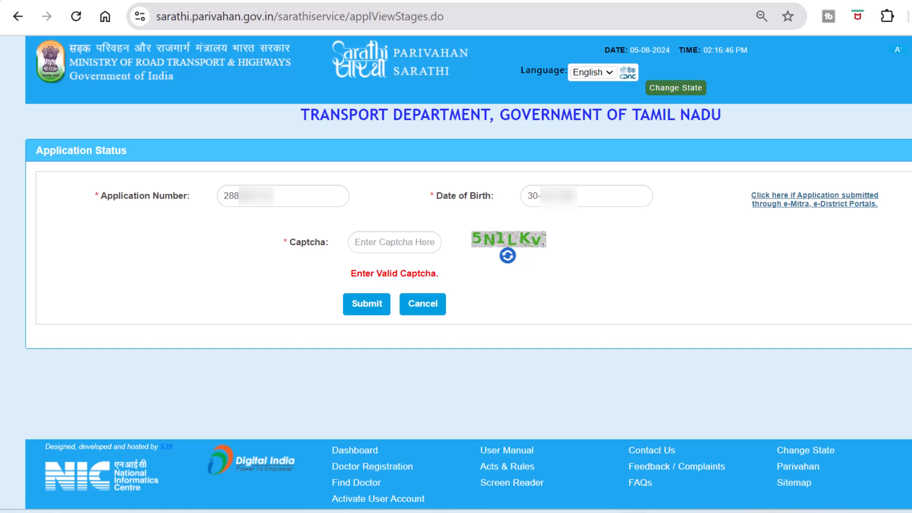
# Enter the displayed captcha to fetch the application's status details.
pyautogui.write('5N1LKv')
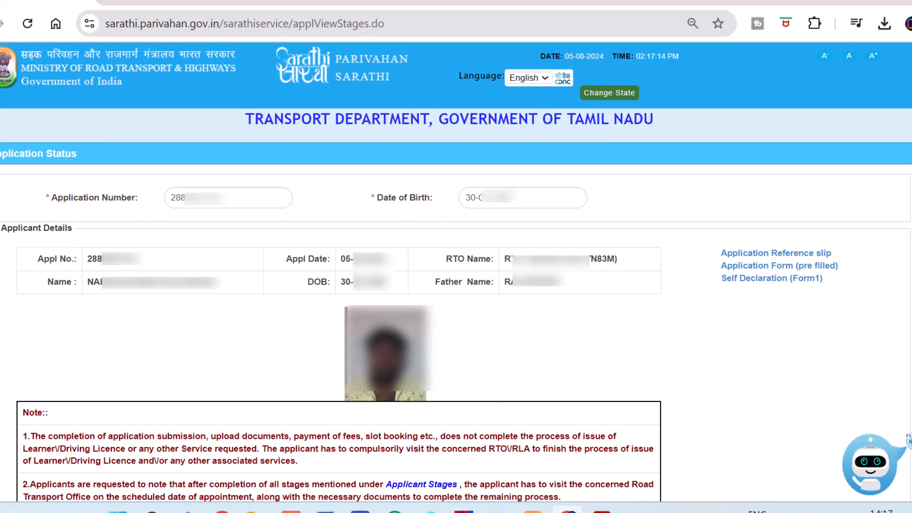
# Scroll down to the Stage(s) to be Completed section of the application.
pyautogui.scroll(-10, 456, 271)
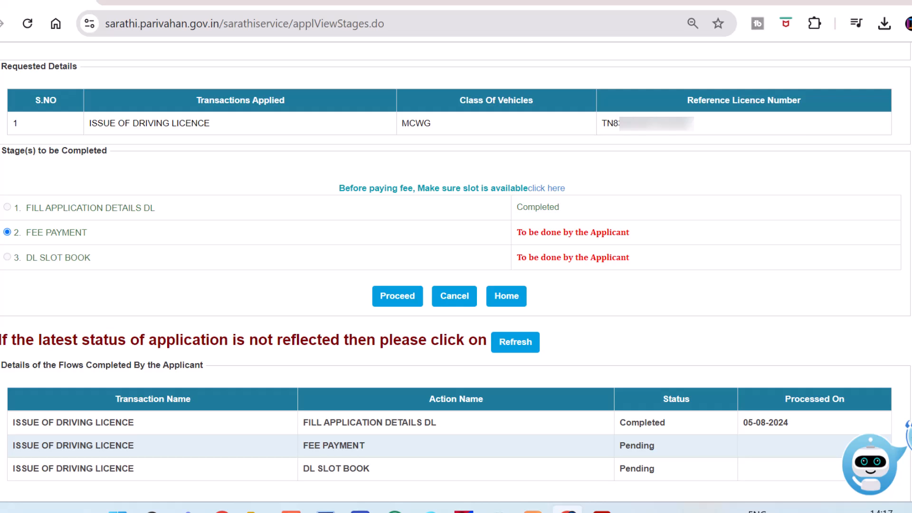
pyautogui.scroll(-5, 456, 285)
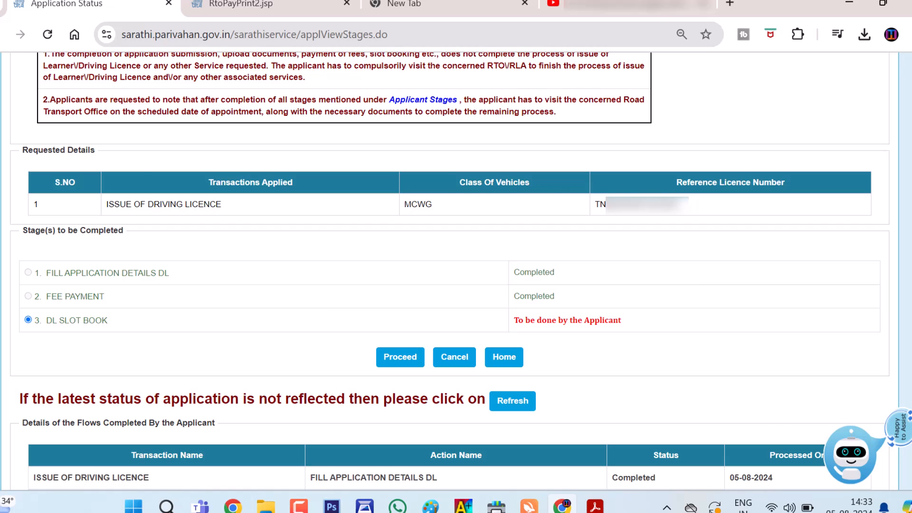
# Scroll the application stages page down toward DL slot booking.
pyautogui.scroll(-5, 456, 266)
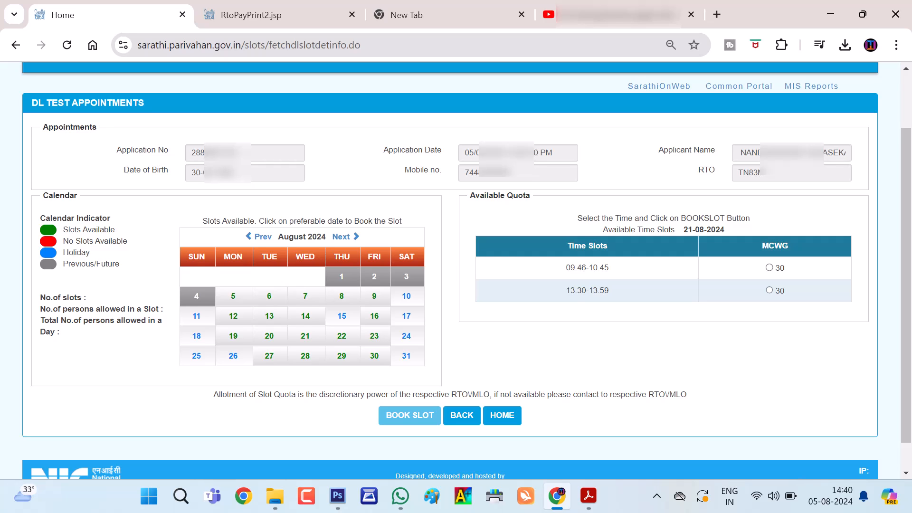
# Book the 09.46-10.45 MCWG test slot on 21-08-2024 and verify it with the SMS security code.
pyautogui.click(770, 268)
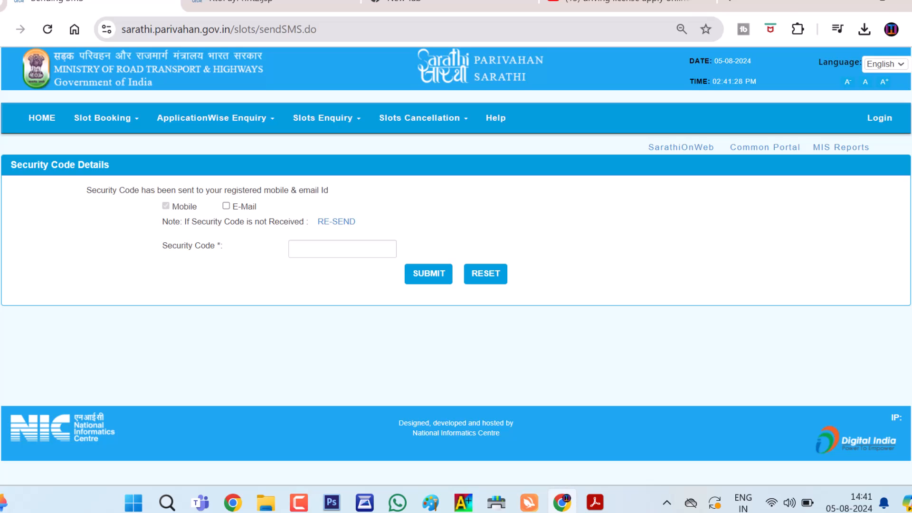
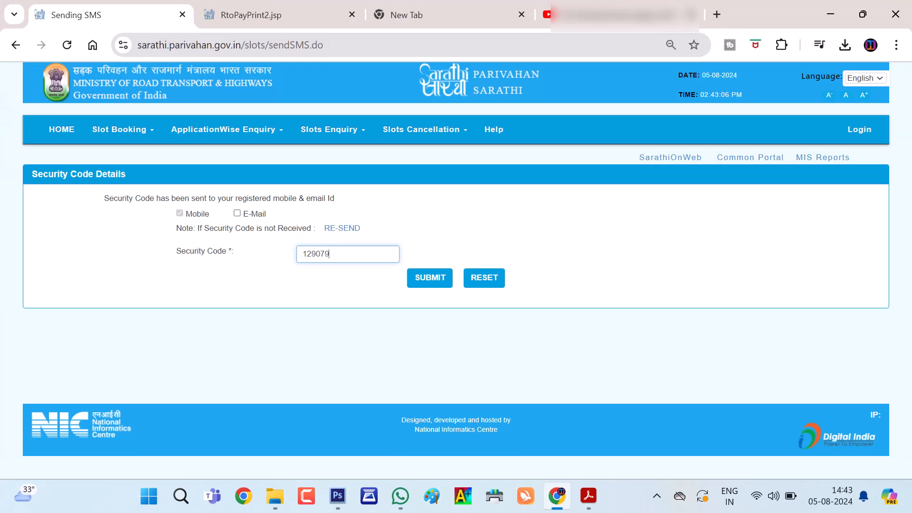
pyautogui.press('Return')
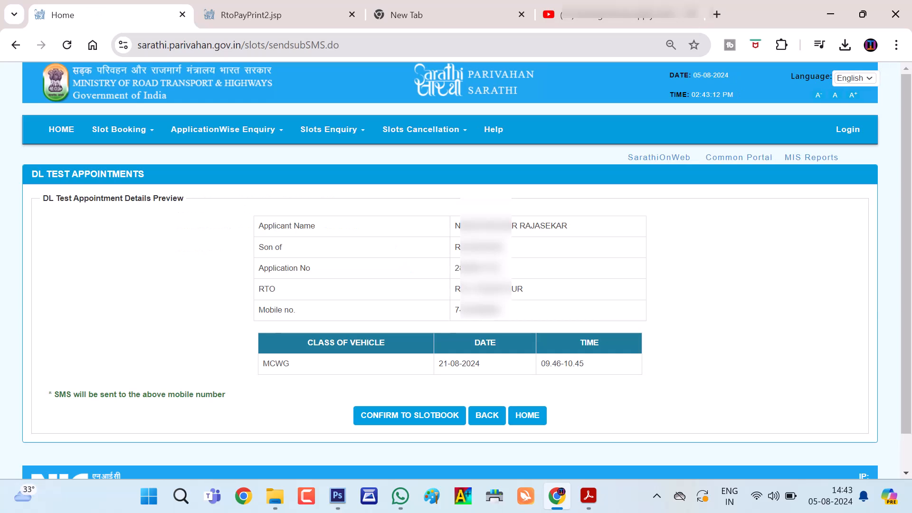